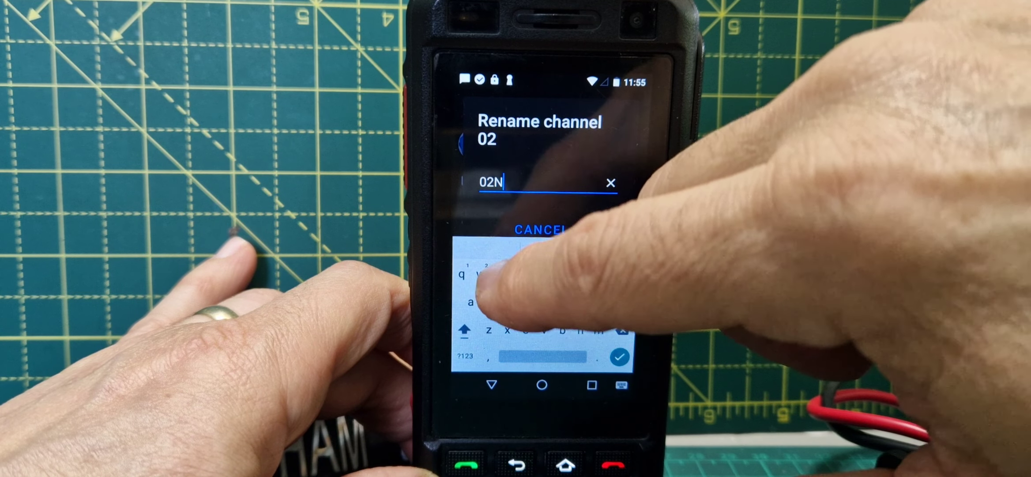
text(eyw)
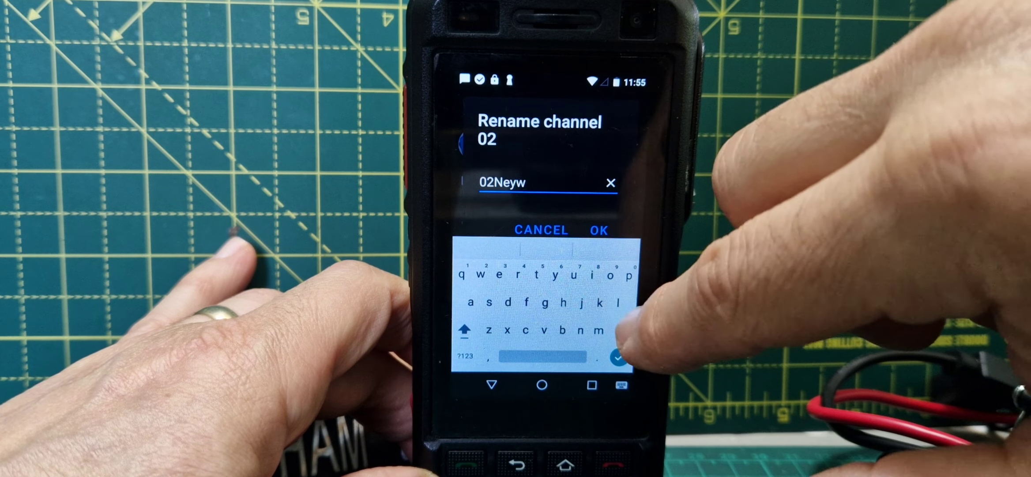
Correct the typos so the name reads '02Network radio' and confirm the rename.
key(BackSpace)
text(l)
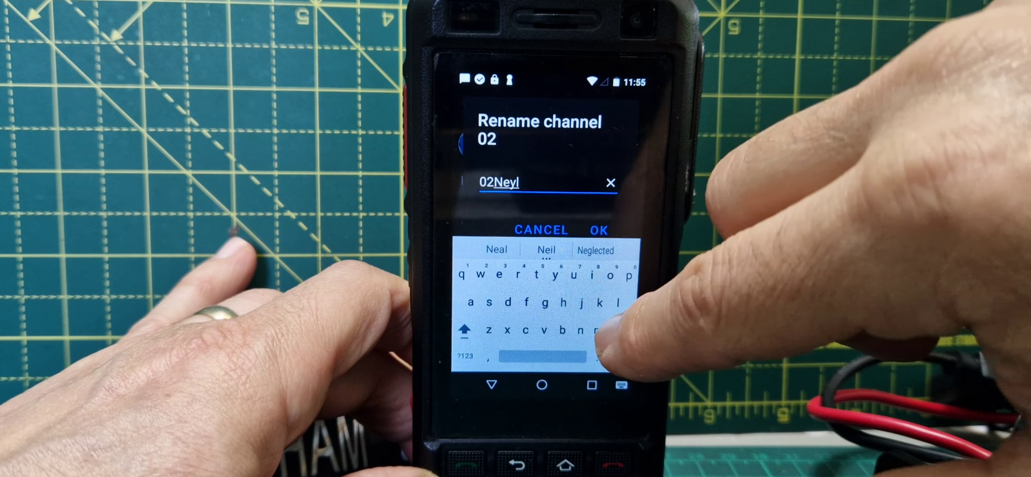
text(t)
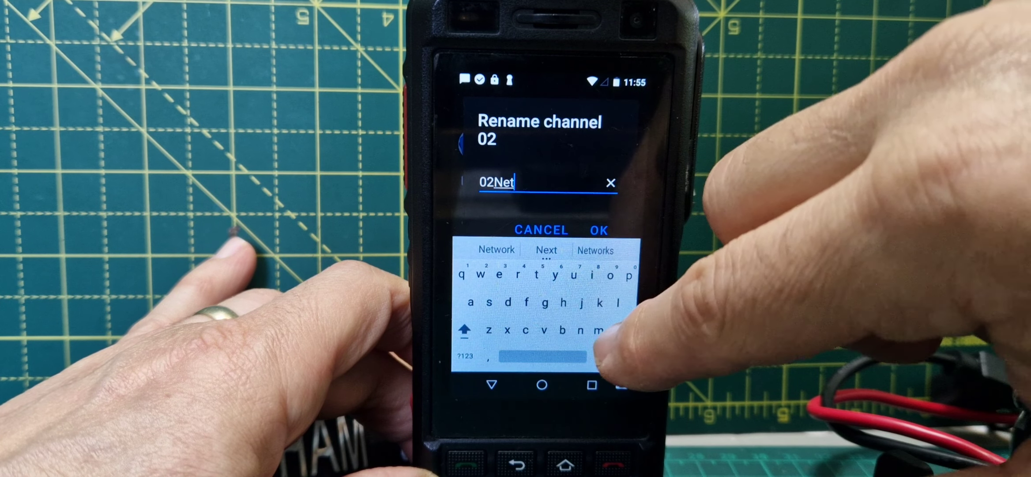
text(wo)
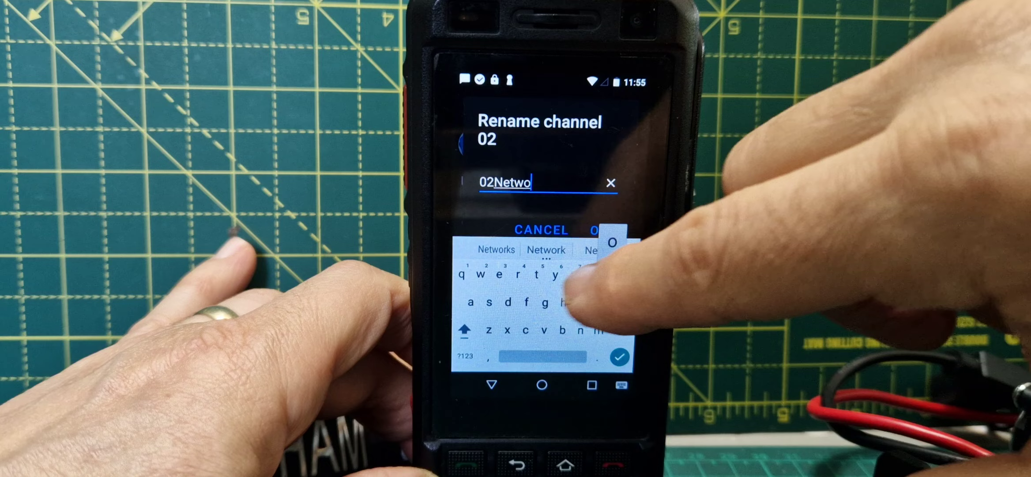
text(rk)
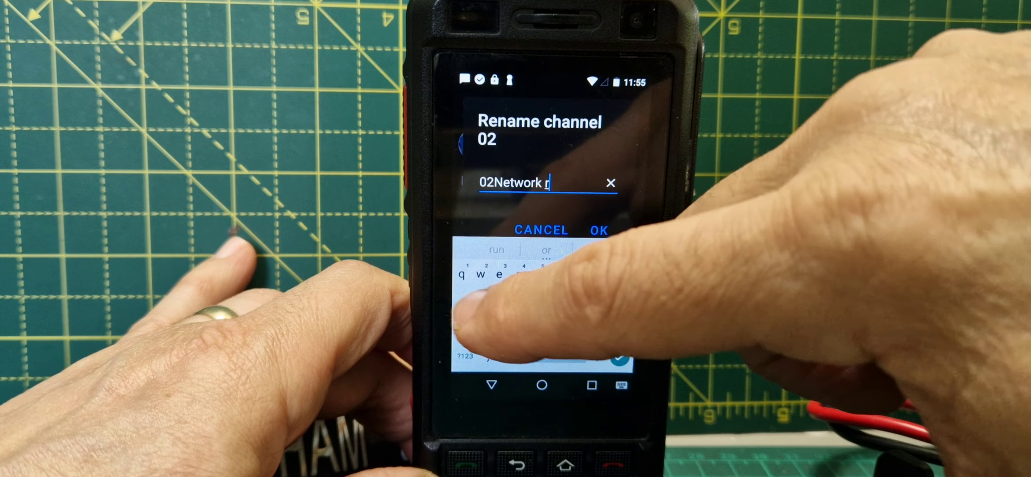
text( rad)
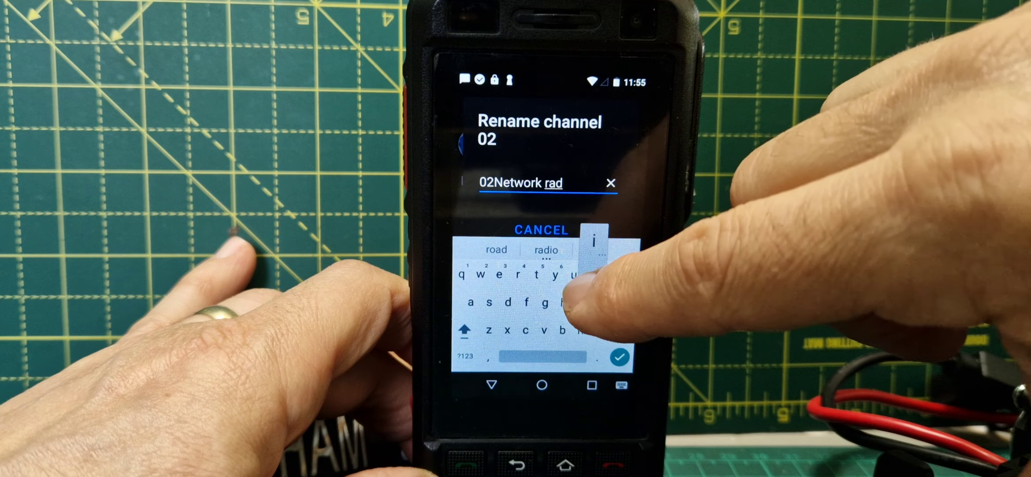
text(iatiol)
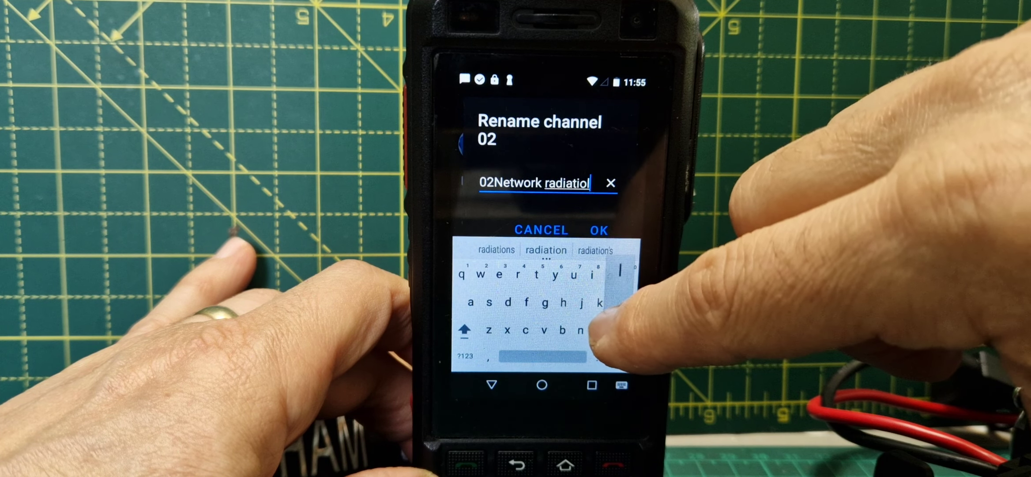
text(k)
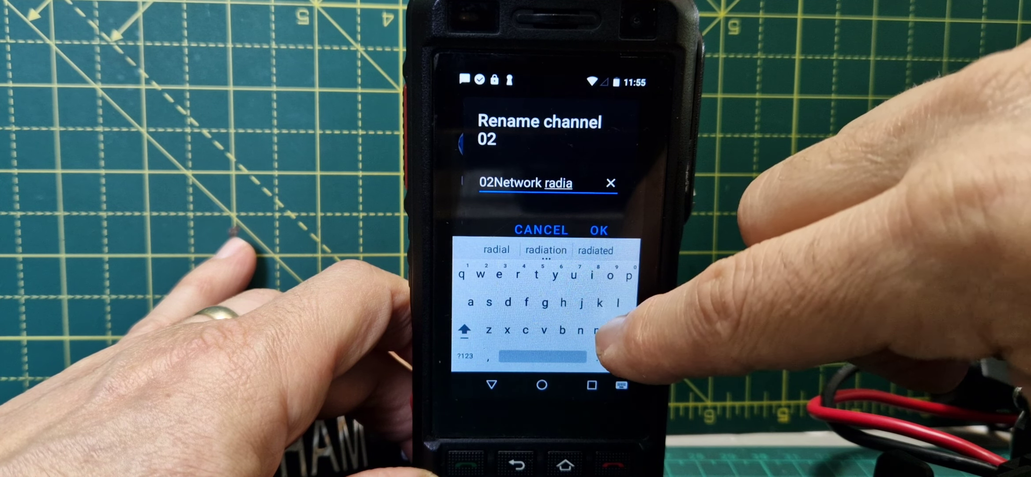
key(BackSpace)
text(o)
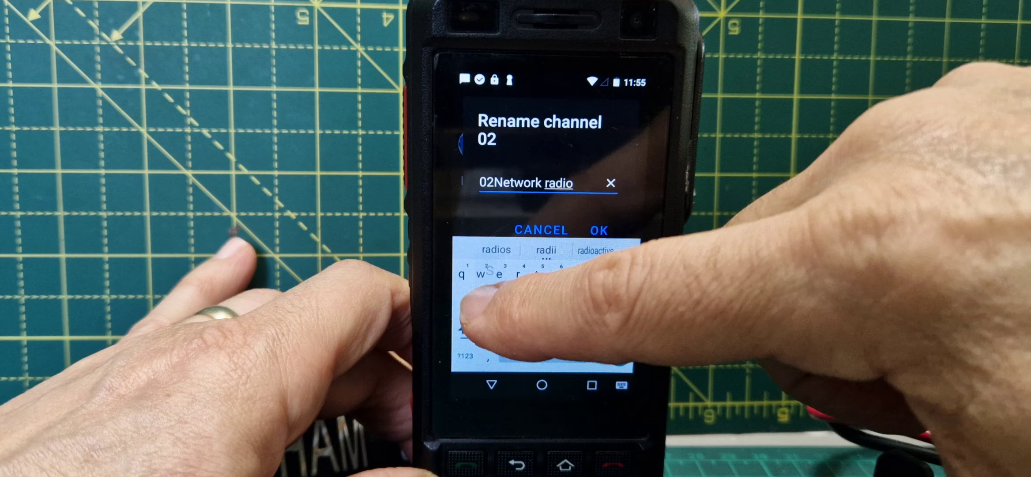
text(s)
click(600, 231)
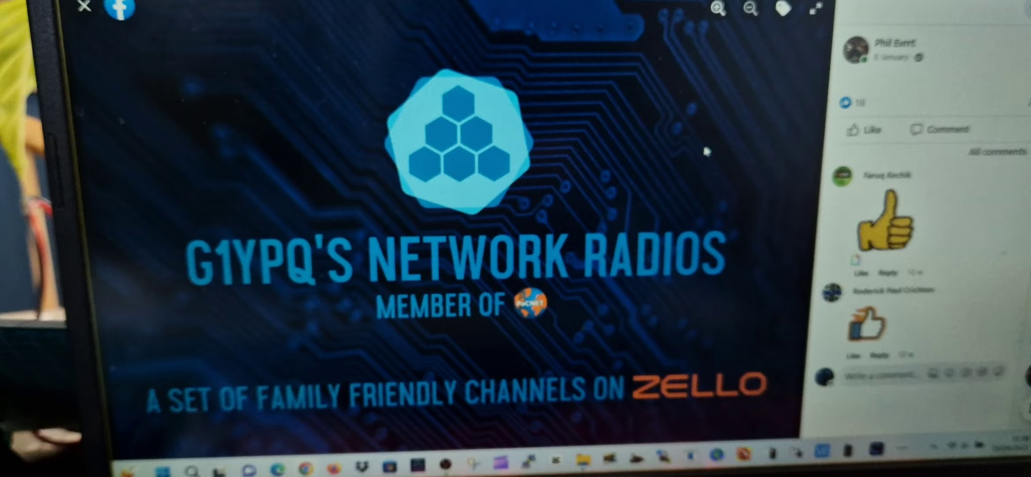
Close the G1YPQ's Network Radios photo to return to the group post with the QR codes.
key(Escape)
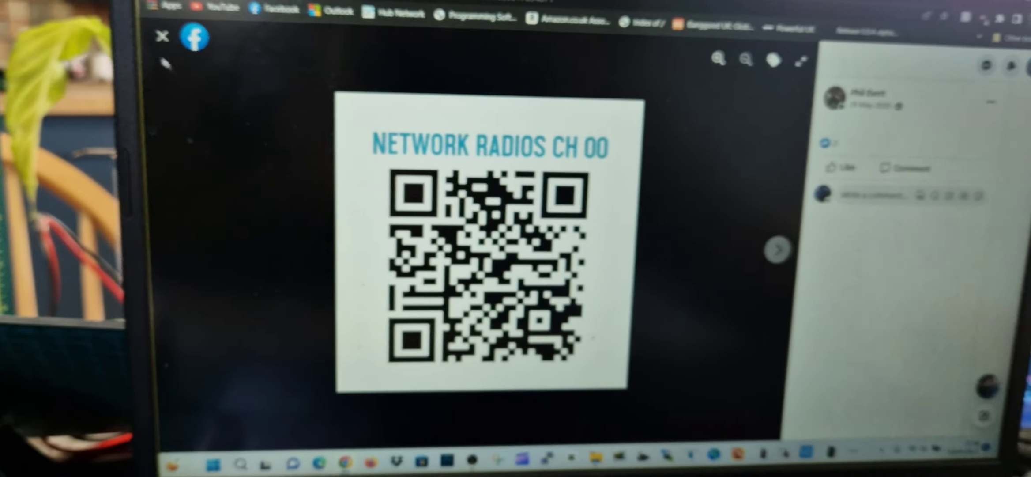
Close the channel 00 QR code photo, returning to the Network Radios group post.
click(156, 44)
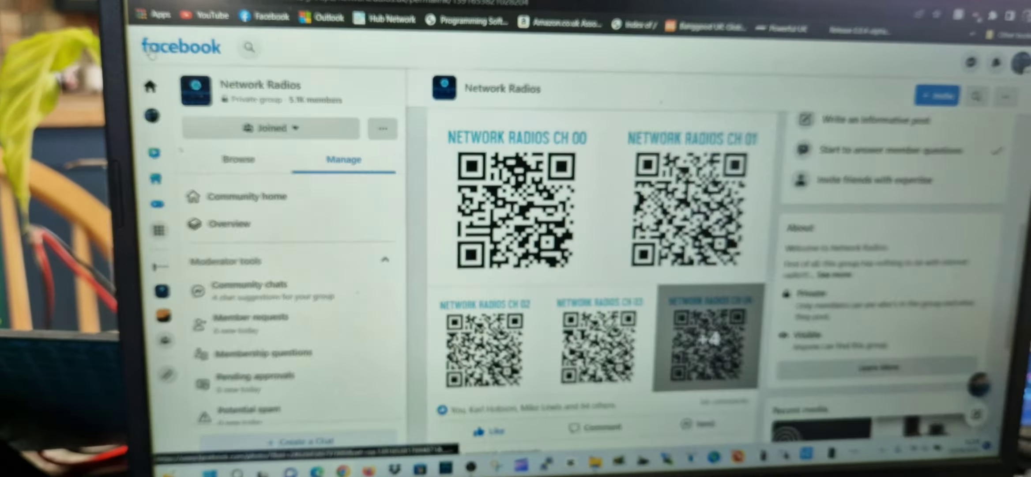